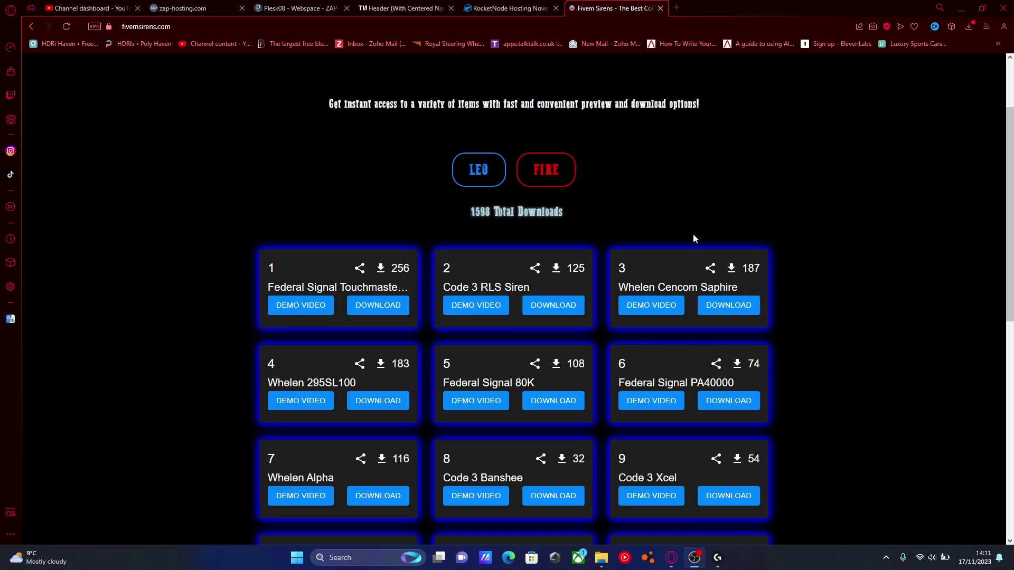
# Look through the siren list and download the Federal Signal 80K siren pack
pyautogui.scroll(2, 692, 238)
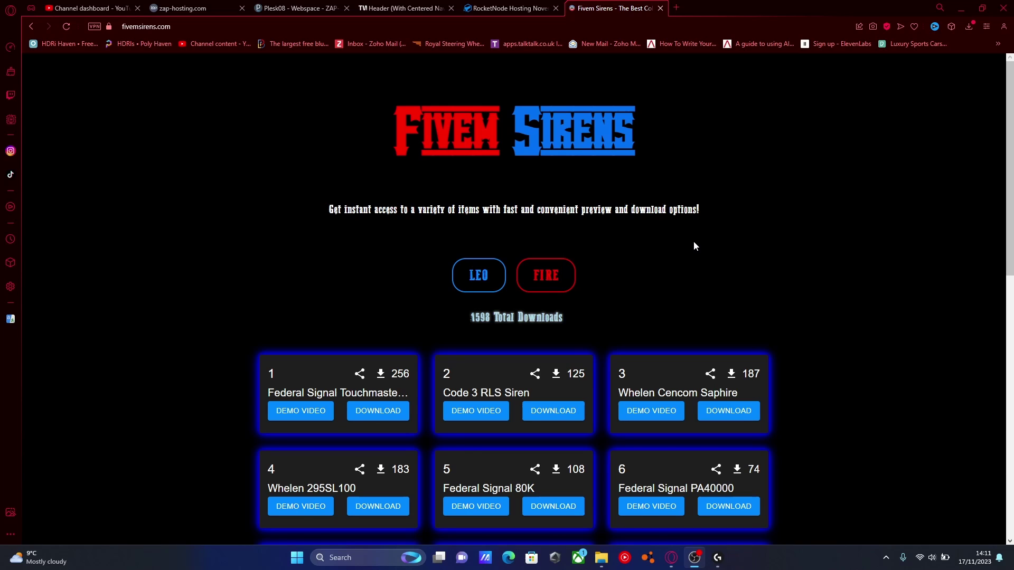
pyautogui.scroll(-1, 720, 251)
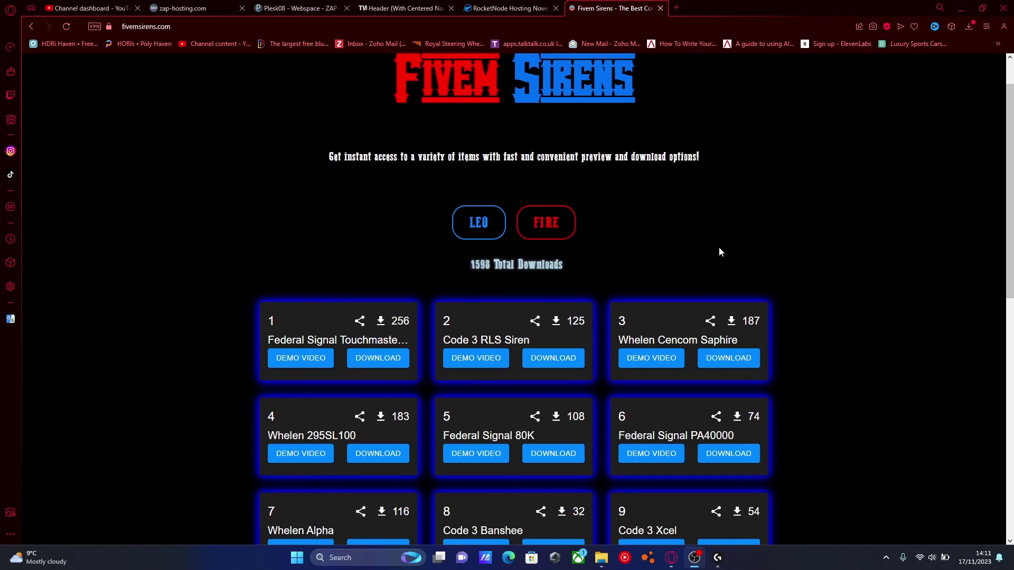
pyautogui.scroll(-1, 720, 251)
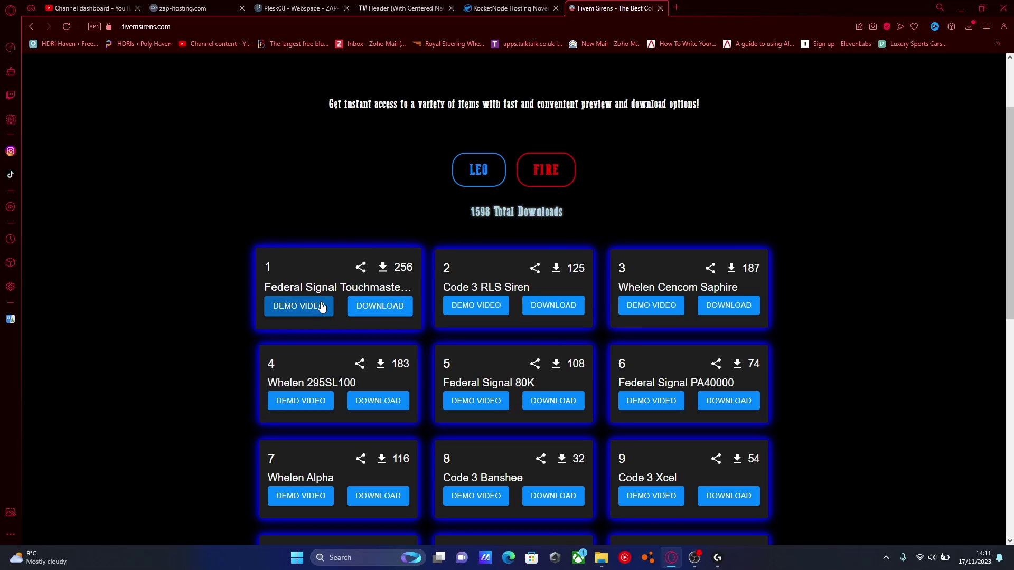
pyautogui.scroll(-2, 570, 342)
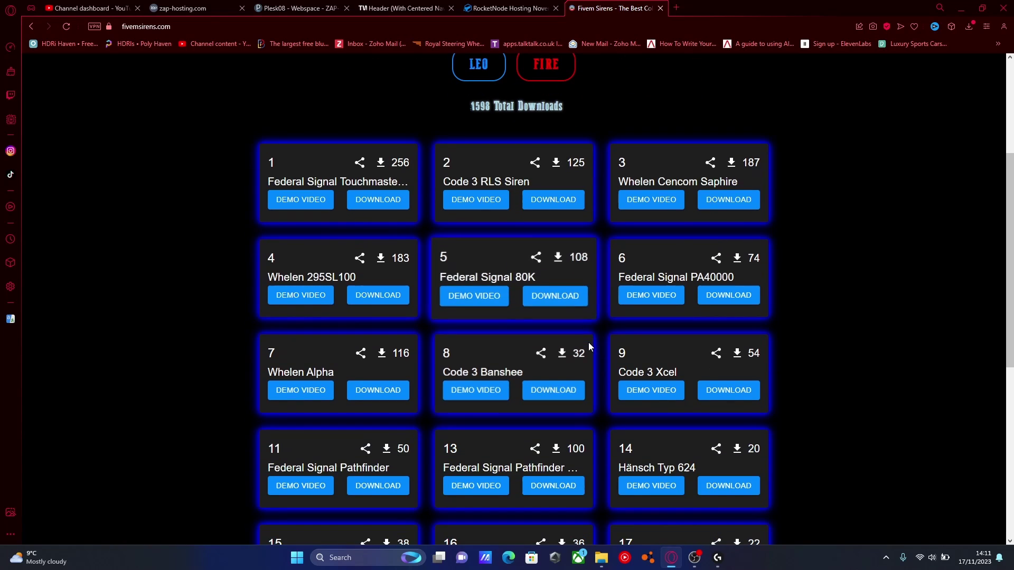
pyautogui.scroll(-3, 637, 290)
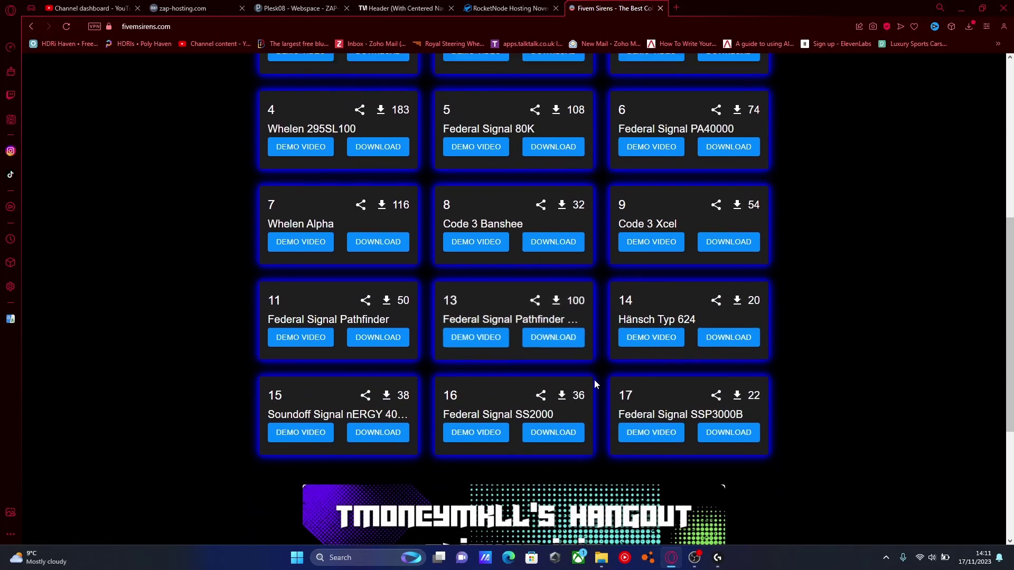
pyautogui.scroll(5, 594, 380)
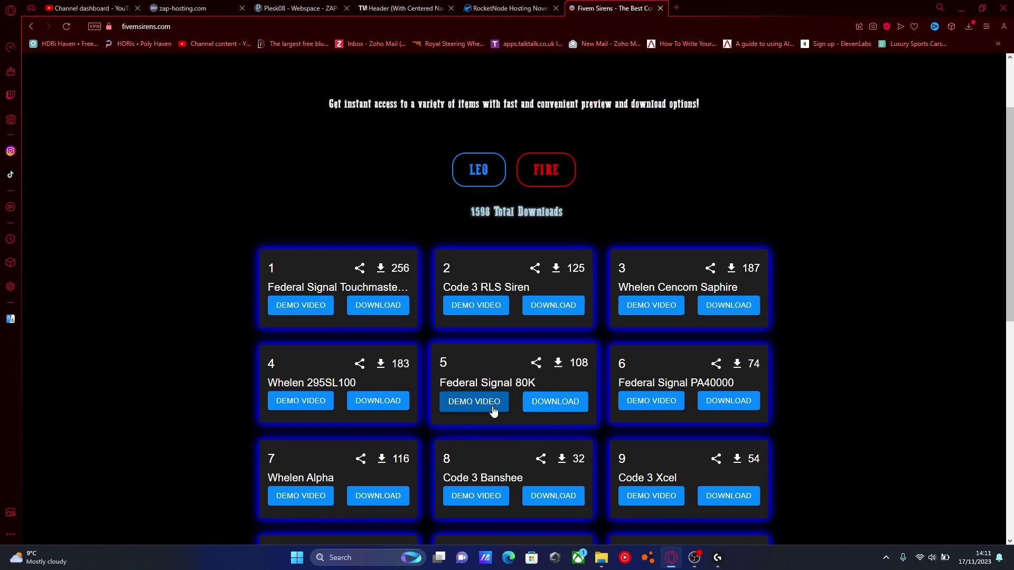
pyautogui.click(563, 413)
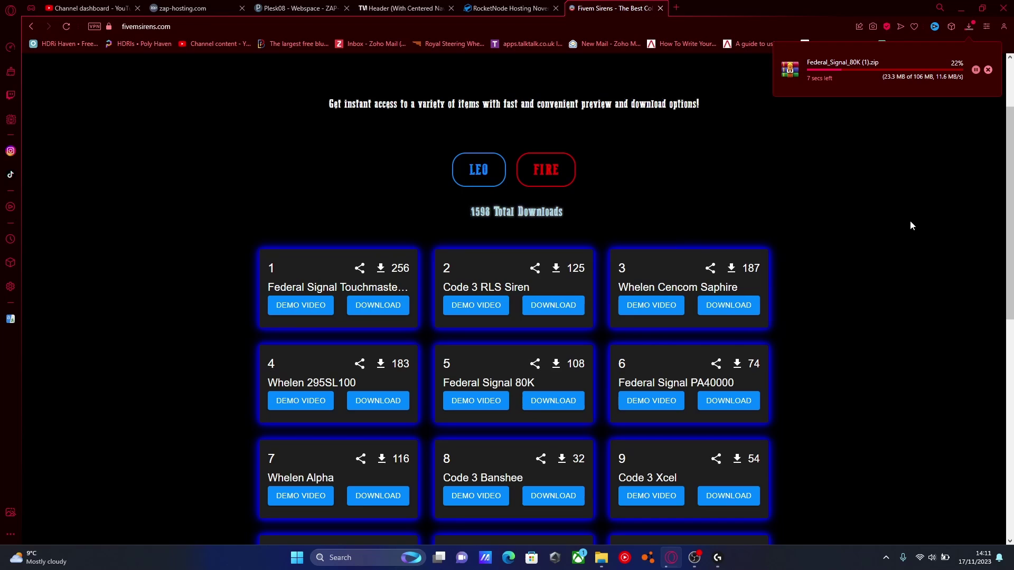
# Open the downloaded Federal Signal 80K zip in WinRAR, enter its Federal Signal 80K folder and dismiss the licence reminder
pyautogui.click(903, 80)
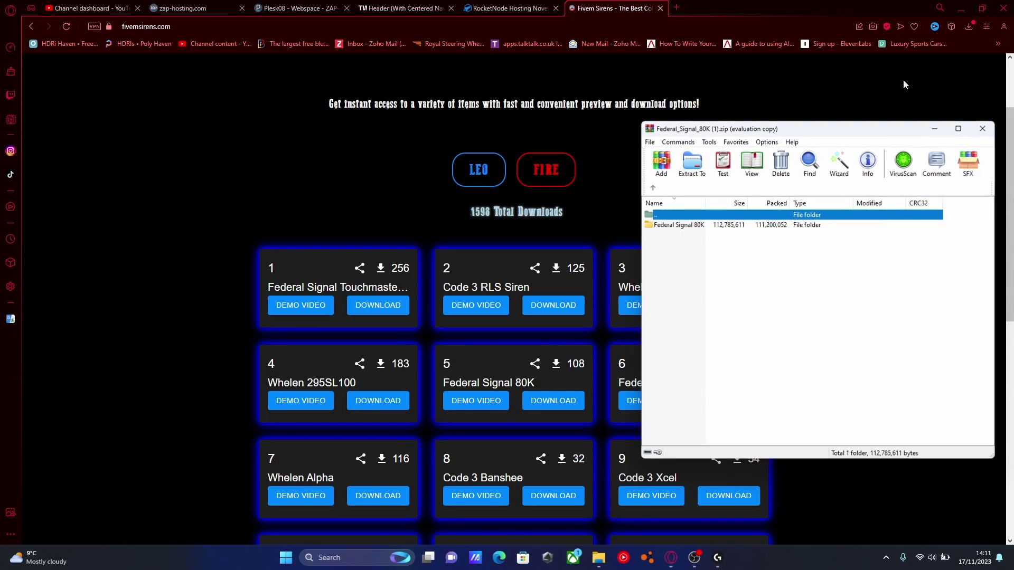
pyautogui.click(688, 227)
pyautogui.doubleClick(688, 228)
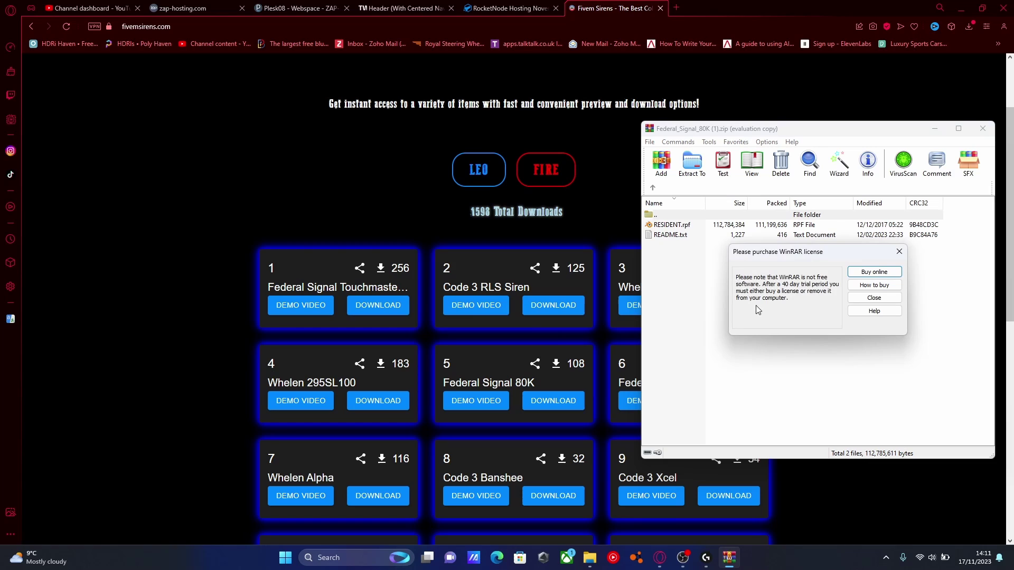
pyautogui.click(905, 252)
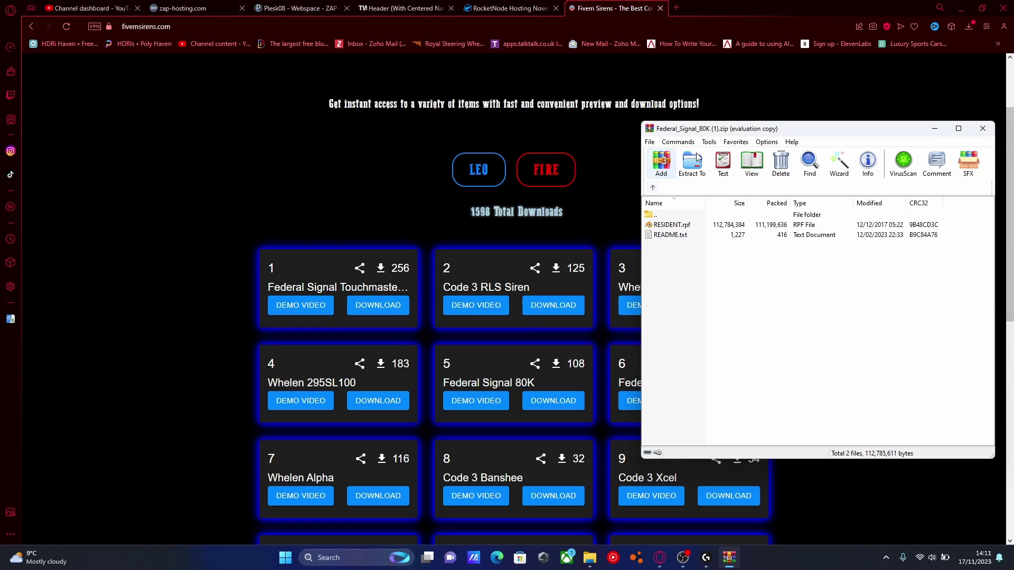
# Clear the browser and old folder window off the desktop, and open a new File Explorer window beside the archive
pyautogui.moveTo(741, 132); pyautogui.dragTo(688, 118)
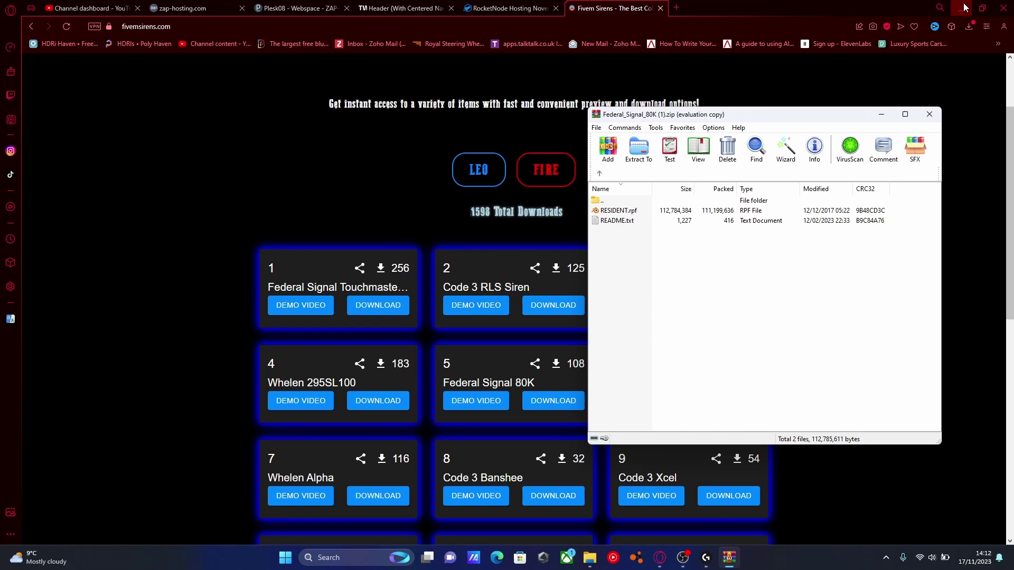
pyautogui.click(964, 8)
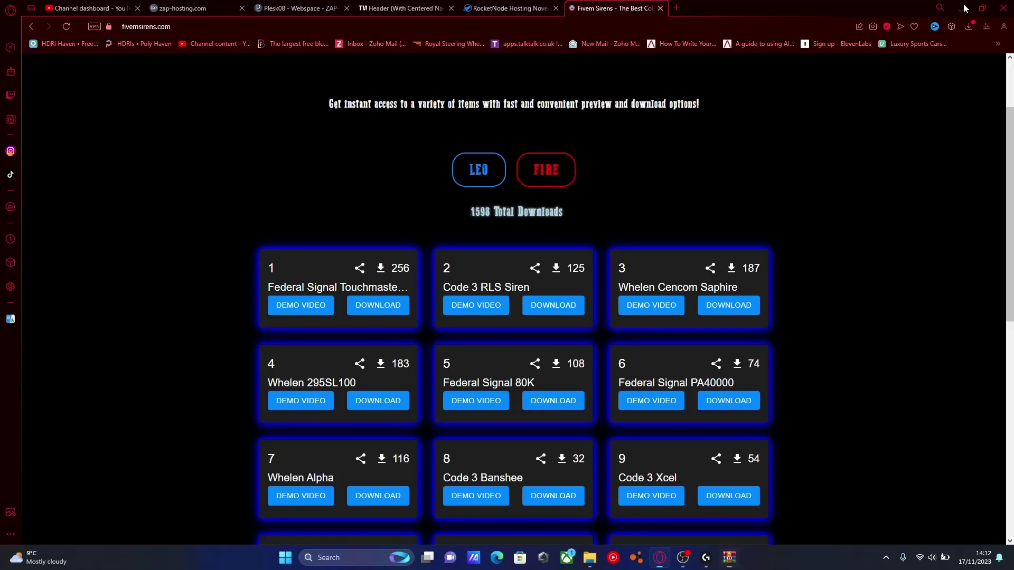
pyautogui.click(493, 8)
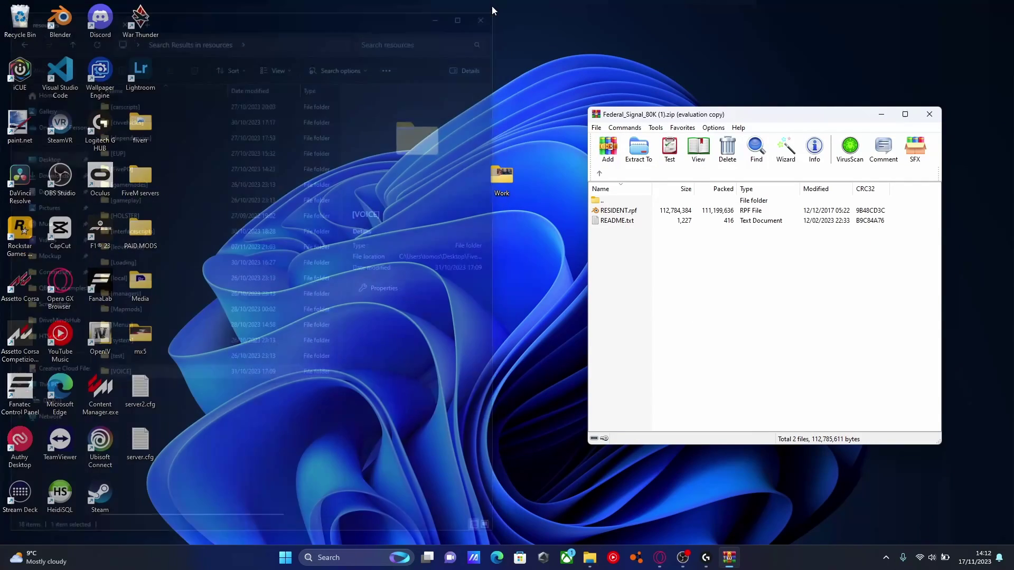
pyautogui.click(581, 561)
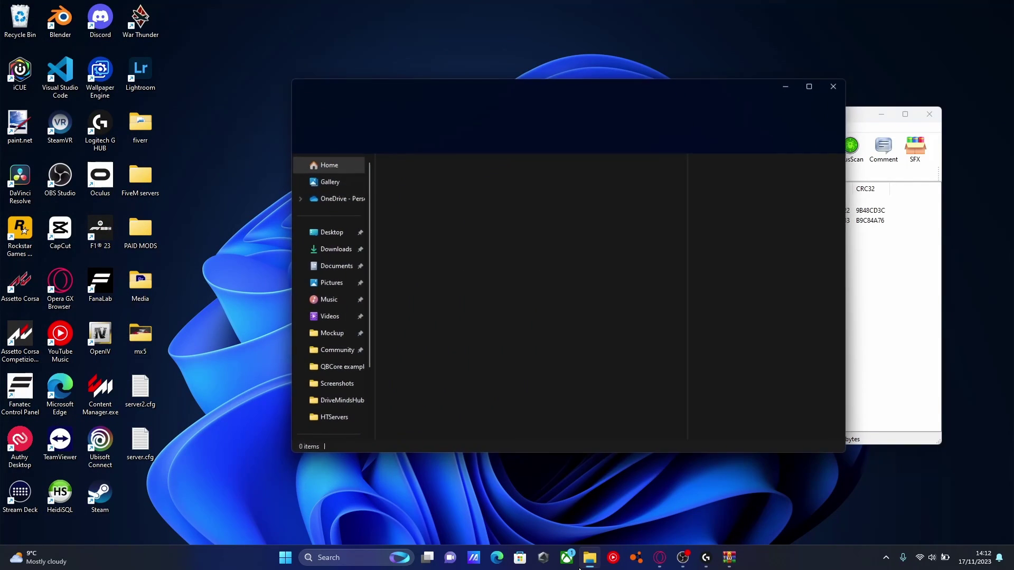
pyautogui.moveTo(646, 93); pyautogui.dragTo(371, 47)
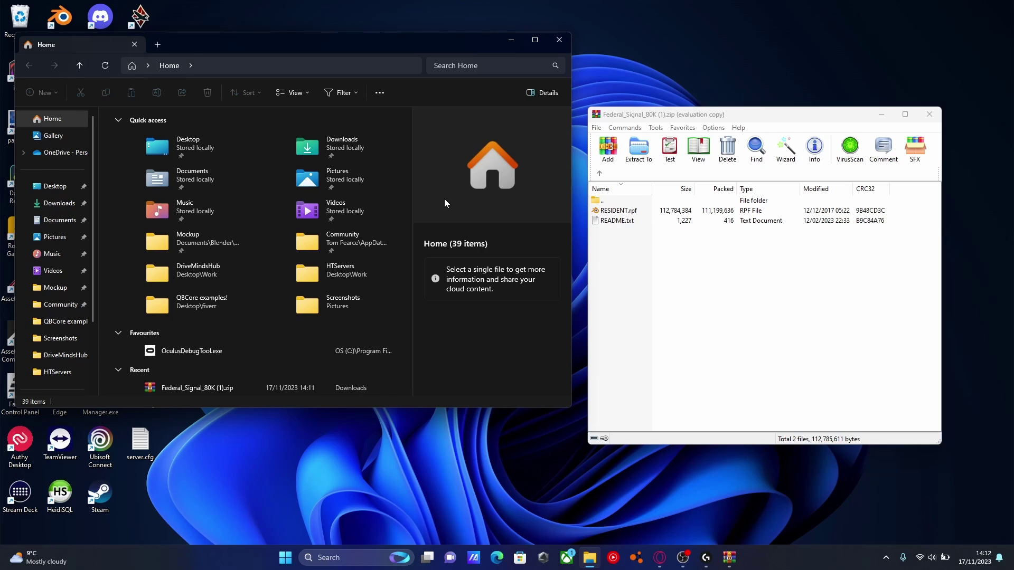
# Go to the Steam folder inside Program Files (x86) on the OS (C:) drive
pyautogui.scroll(-2, 58, 359)
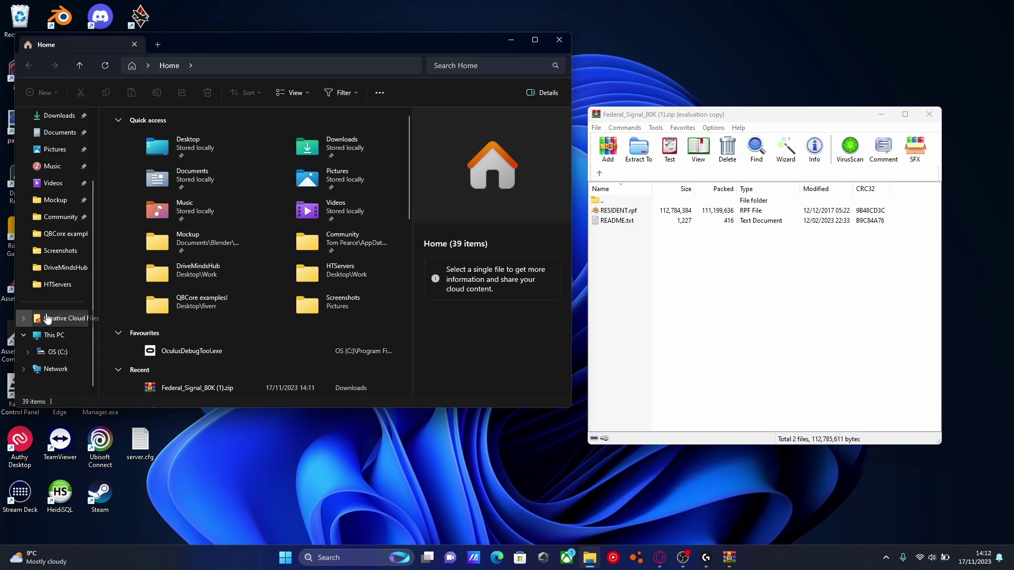
pyautogui.click(62, 359)
pyautogui.doubleClick(180, 280)
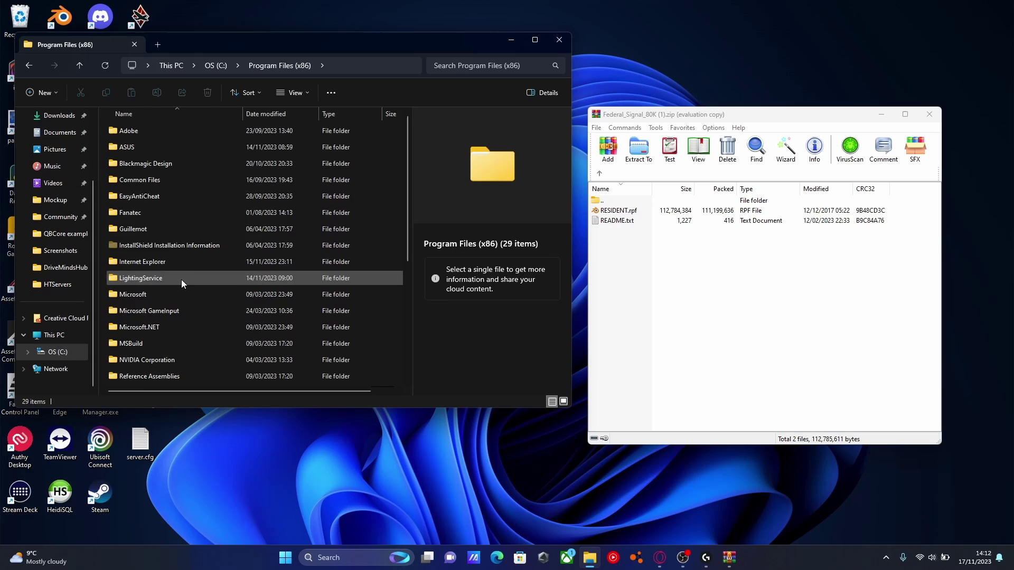
pyautogui.scroll(-4, 211, 286)
pyautogui.doubleClick(154, 214)
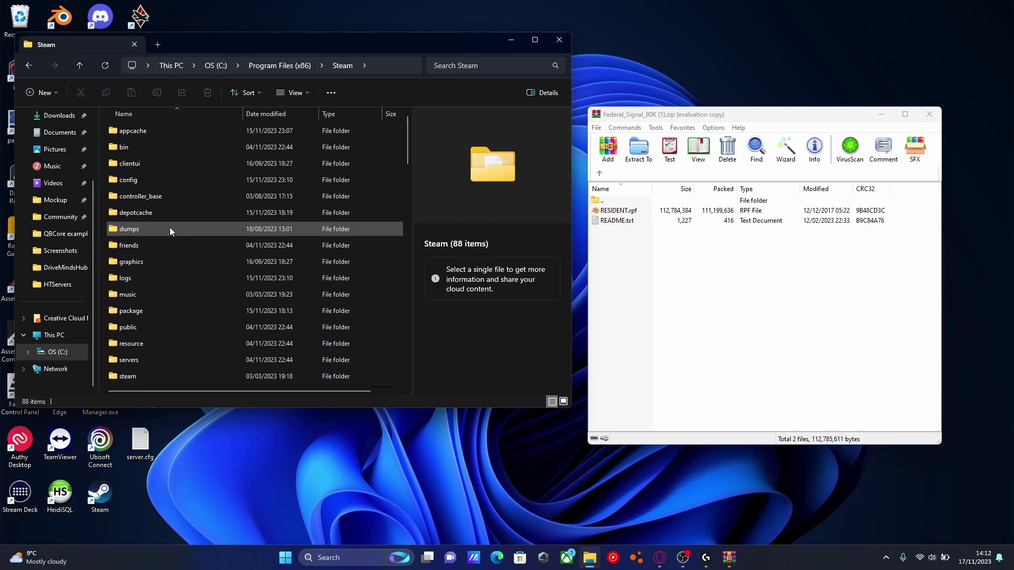
# Open the Grand Theft Auto V game folder under steamapps\common
pyautogui.scroll(-4, 153, 228)
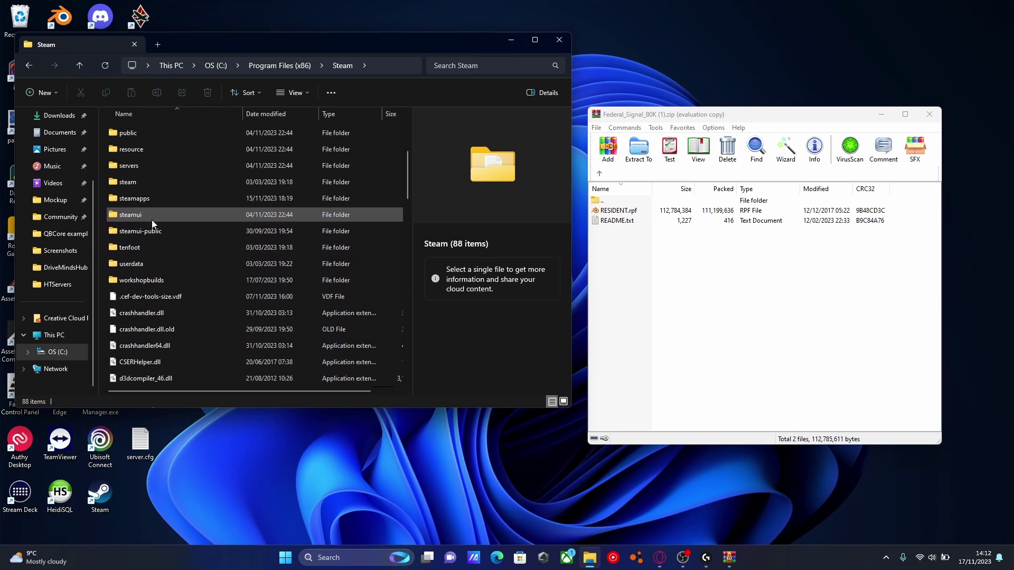
pyautogui.doubleClick(154, 197)
pyautogui.scroll(-1, 160, 341)
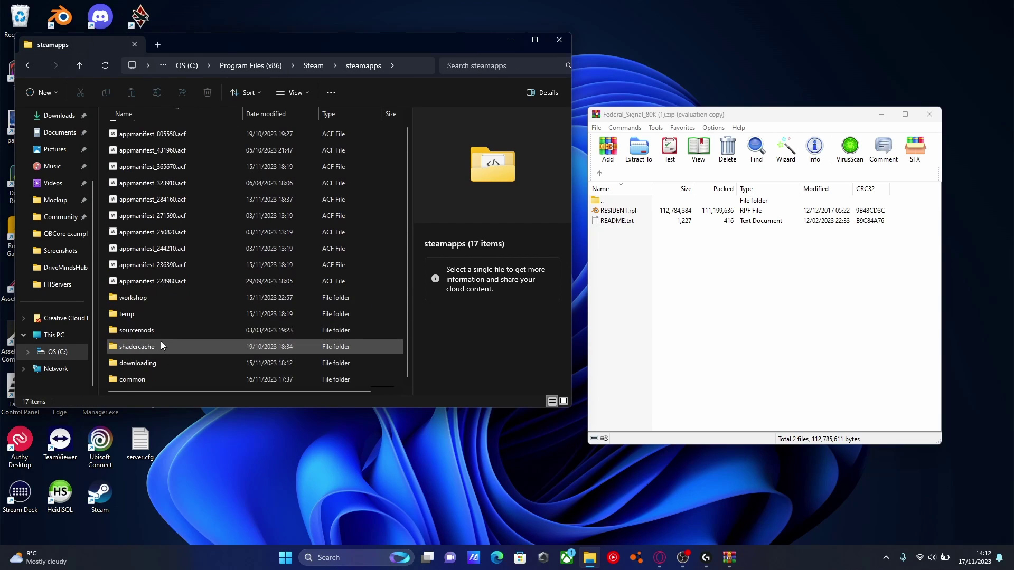
pyautogui.doubleClick(158, 379)
pyautogui.click(165, 198)
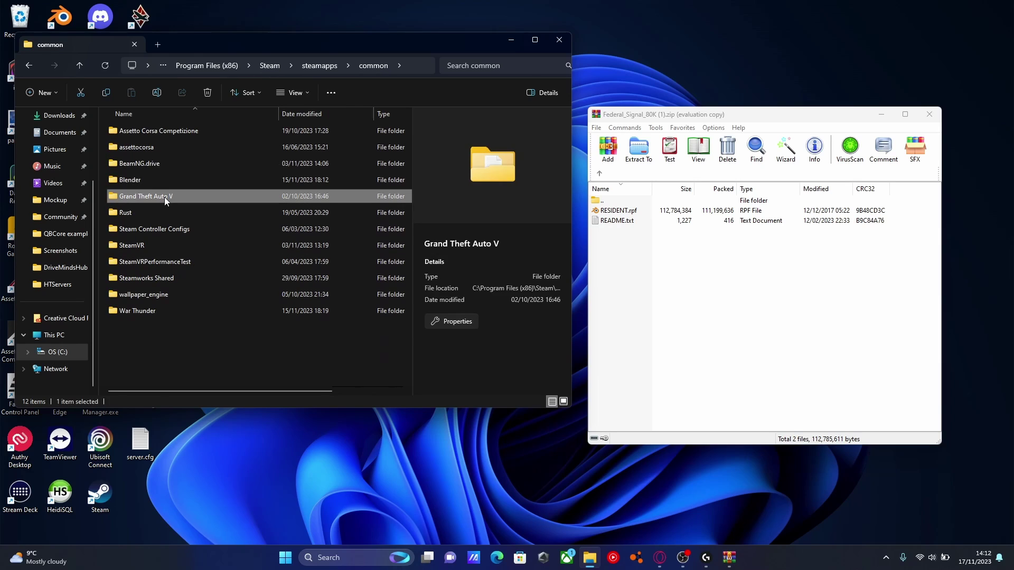
pyautogui.doubleClick(163, 197)
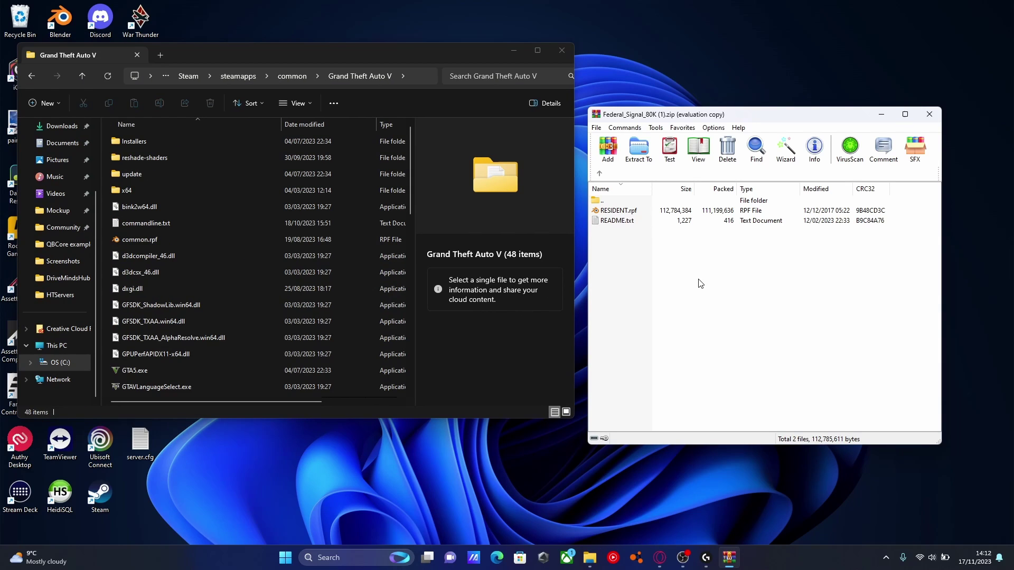
# Open the game's x64\audio\sfx folder and locate its RESIDENT.rpf file
pyautogui.doubleClick(178, 190)
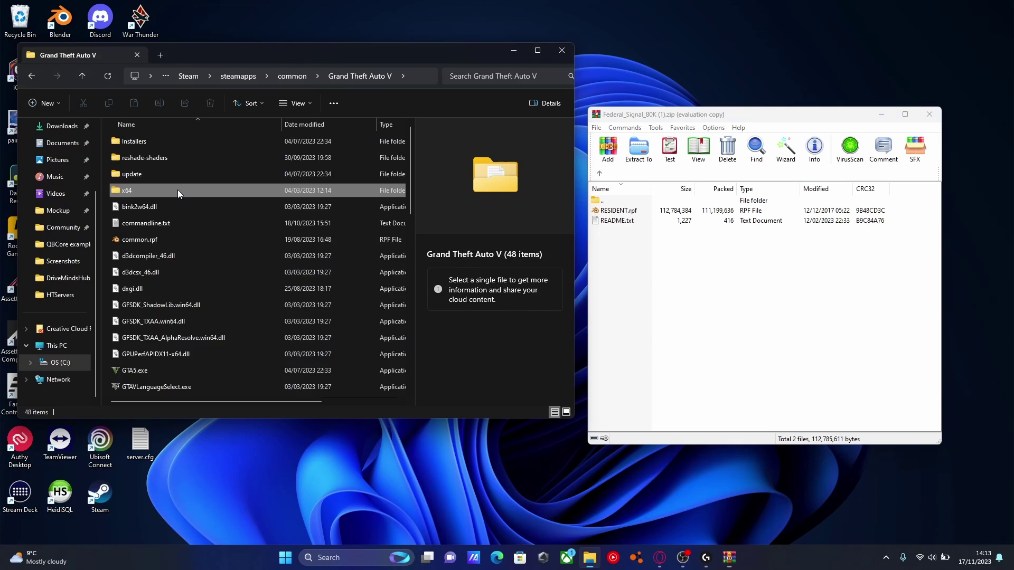
pyautogui.doubleClick(152, 141)
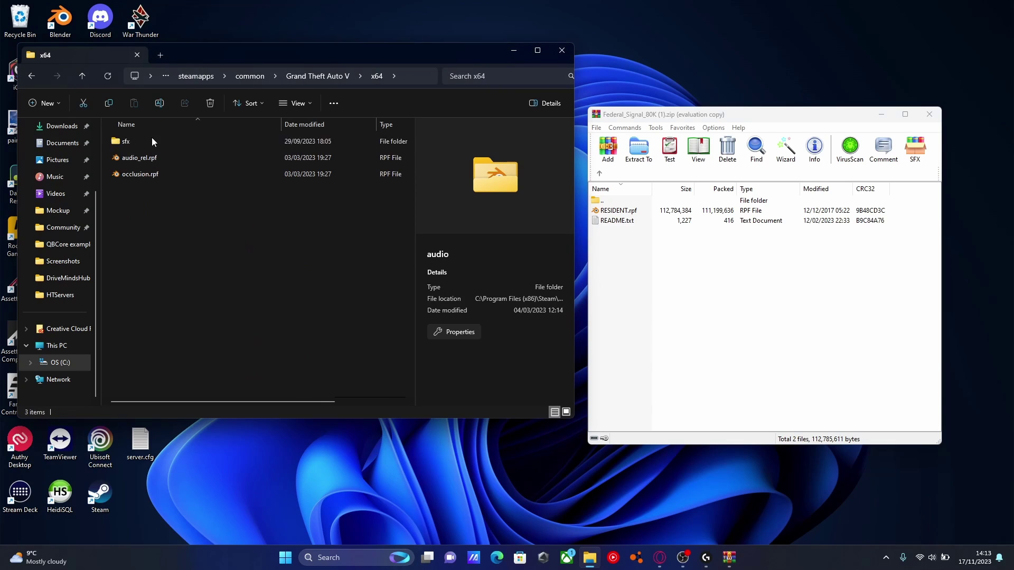
pyautogui.doubleClick(135, 140)
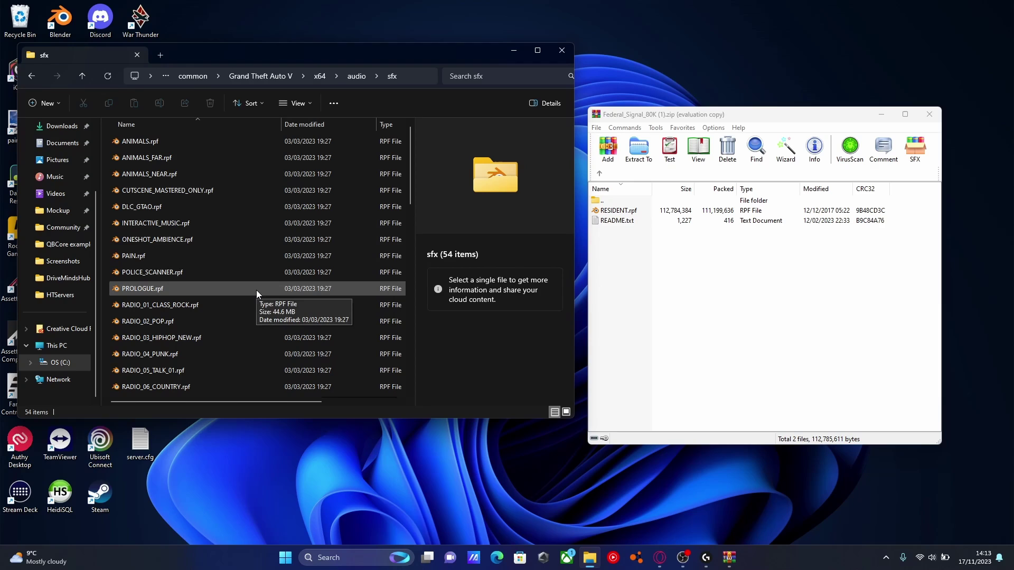
pyautogui.scroll(-5, 253, 294)
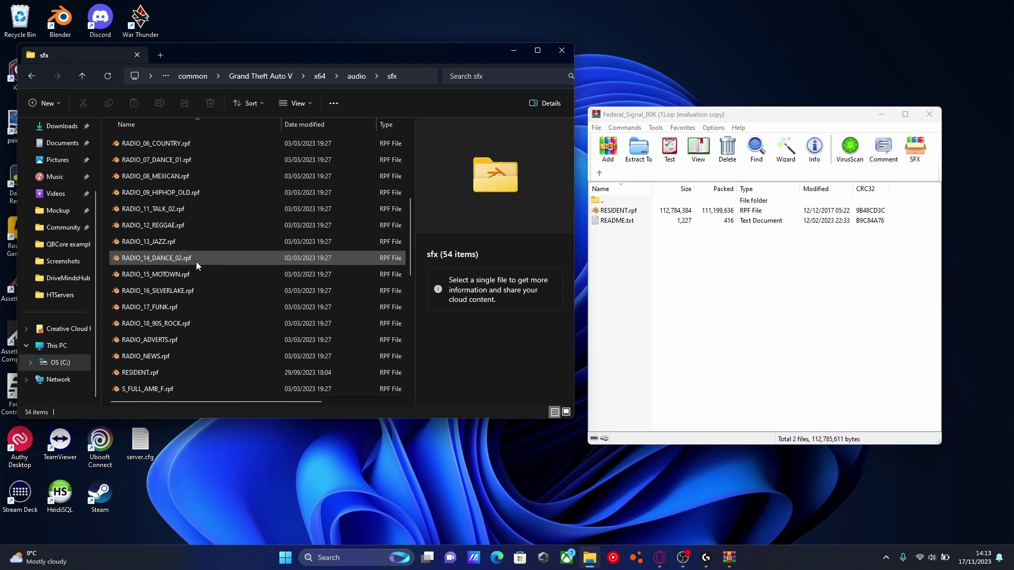
pyautogui.scroll(-5, 240, 258)
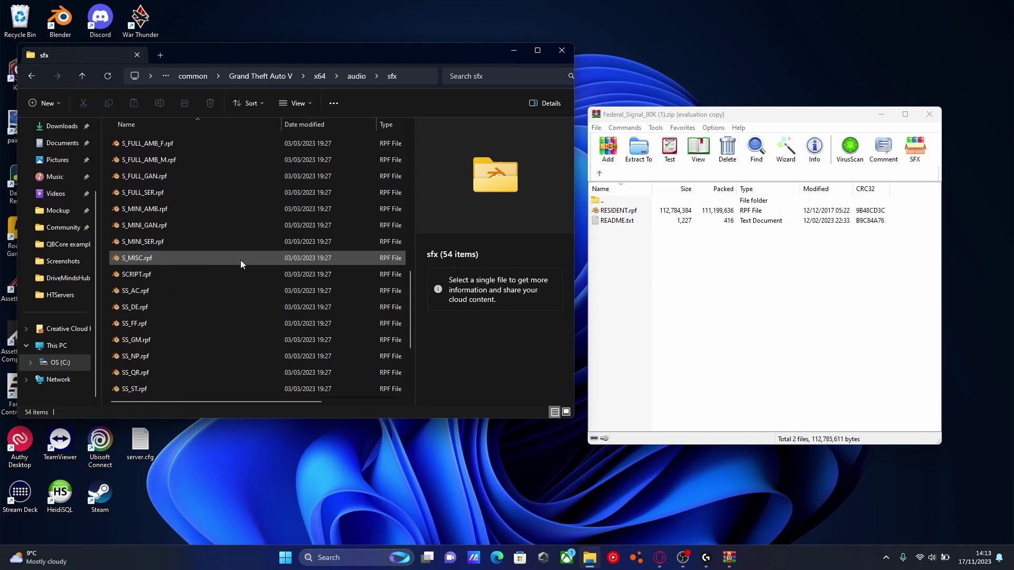
pyautogui.scroll(-3, 239, 258)
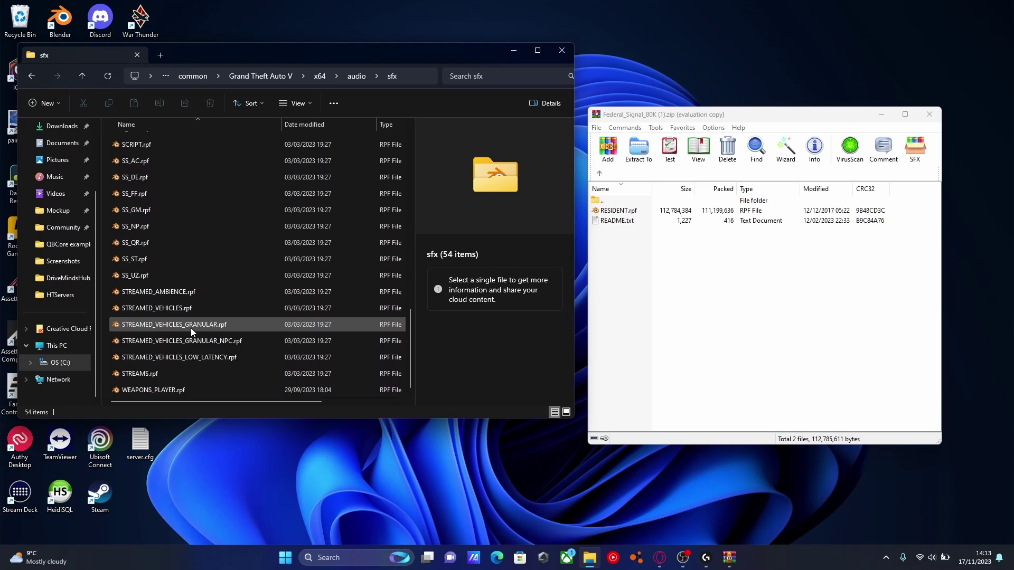
pyautogui.scroll(7, 192, 344)
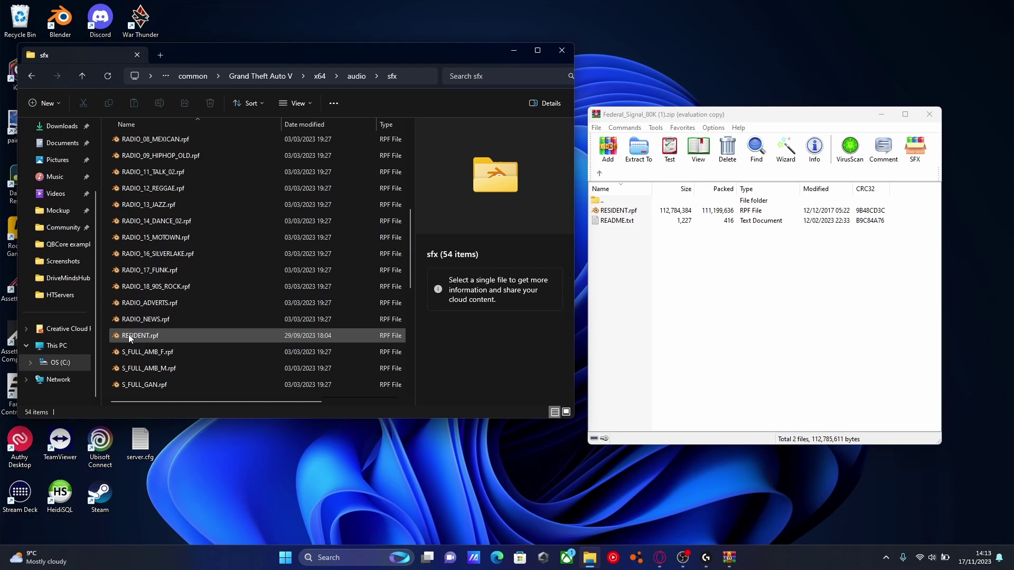
# Copy RESIDENT.rpf from the Federal Signal 80K archive into the sfx folder, replacing the existing file
pyautogui.click(703, 254)
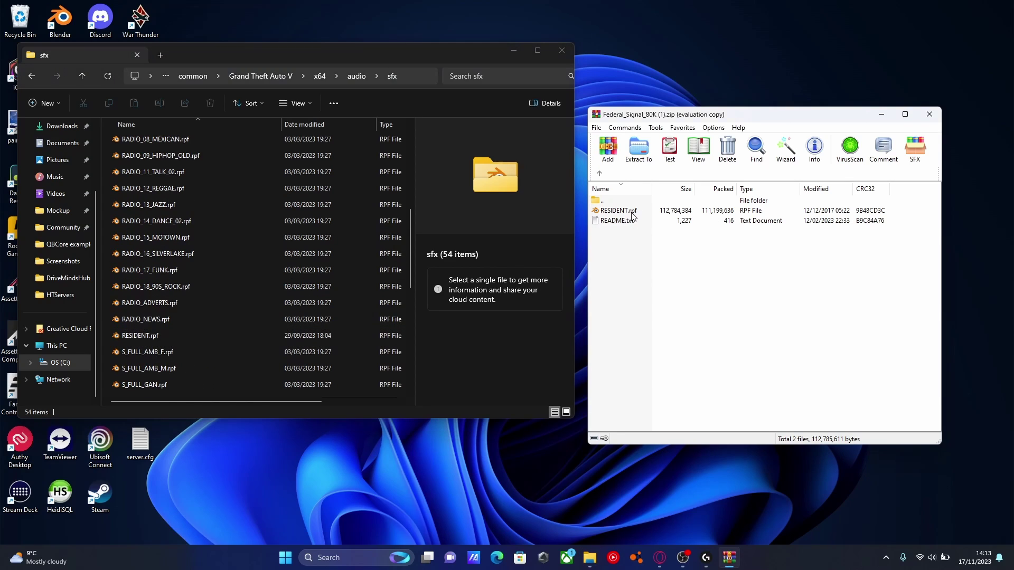
pyautogui.moveTo(643, 123); pyautogui.dragTo(731, 78)
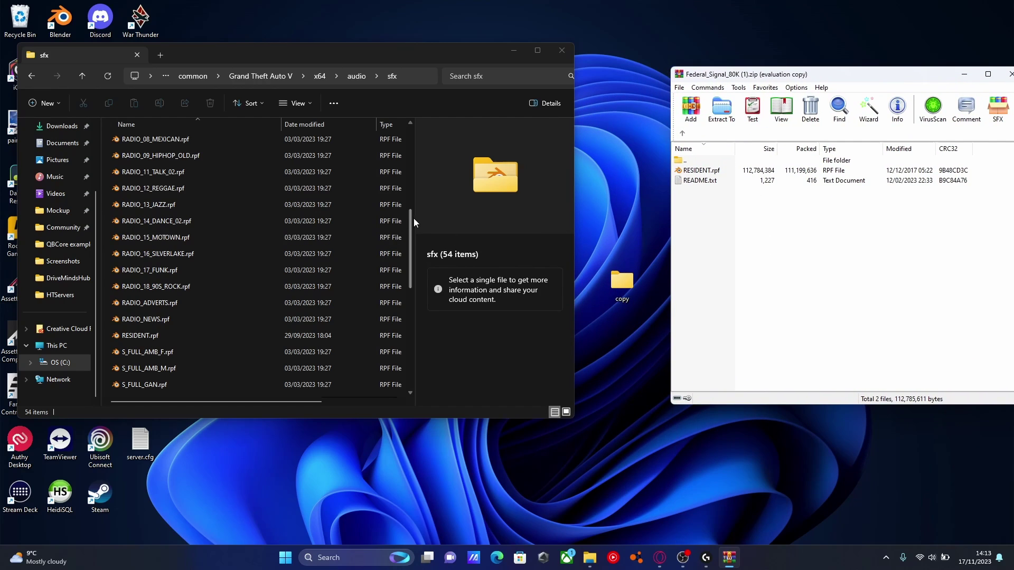
pyautogui.click(433, 215)
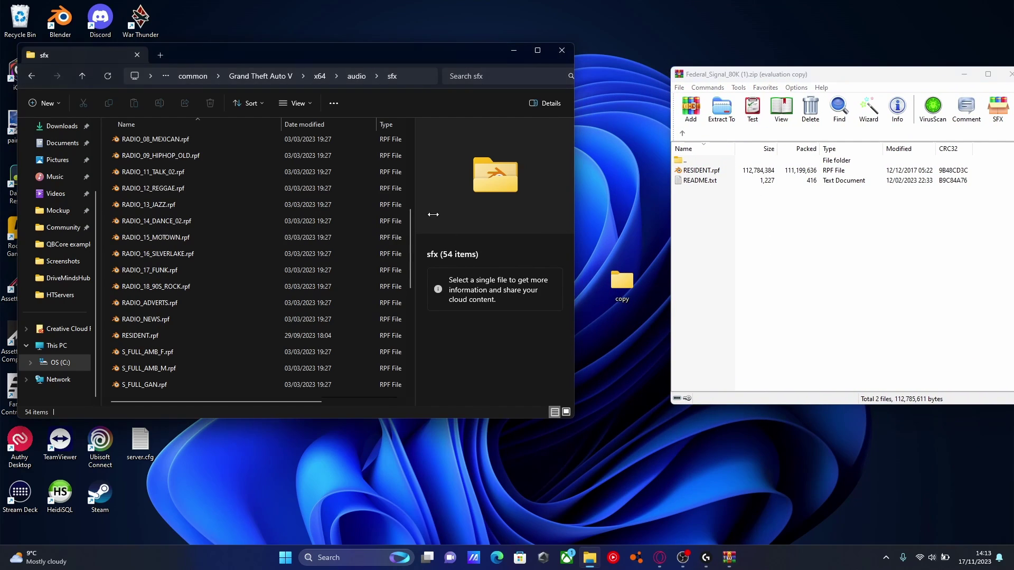
pyautogui.click(790, 276)
pyautogui.moveTo(713, 174); pyautogui.dragTo(342, 301)
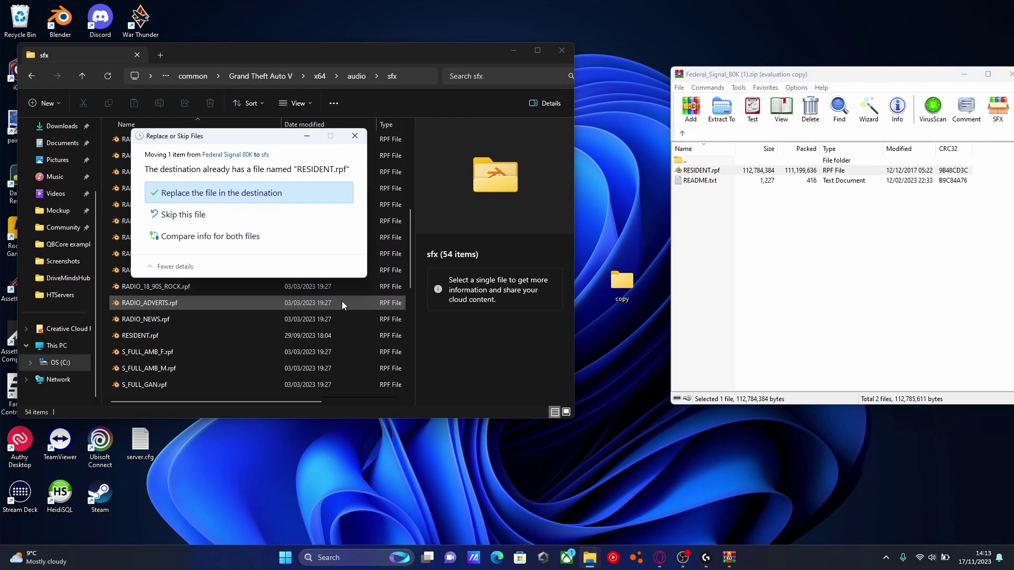
pyautogui.click(207, 193)
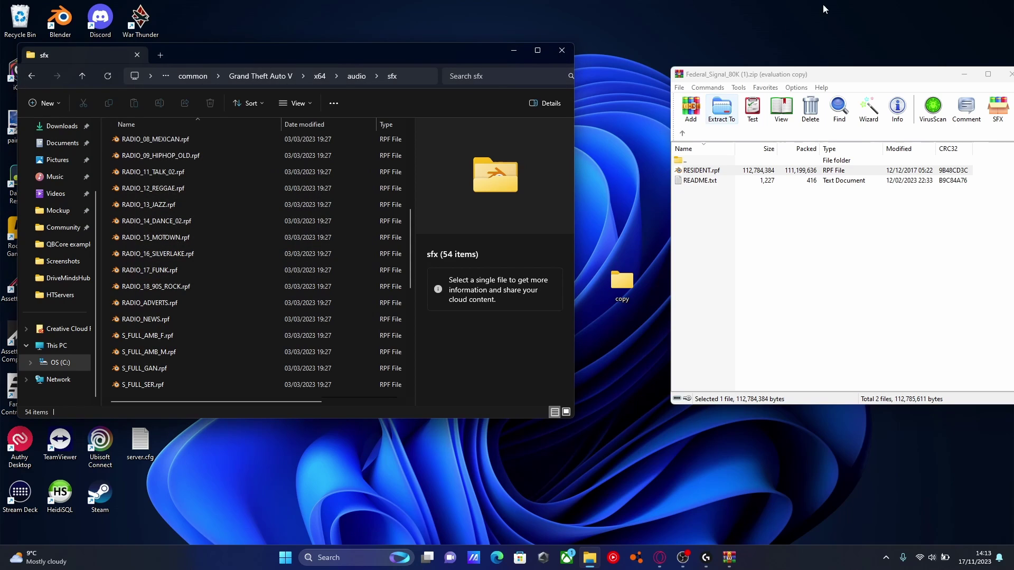
pyautogui.moveTo(764, 74); pyautogui.dragTo(568, 73)
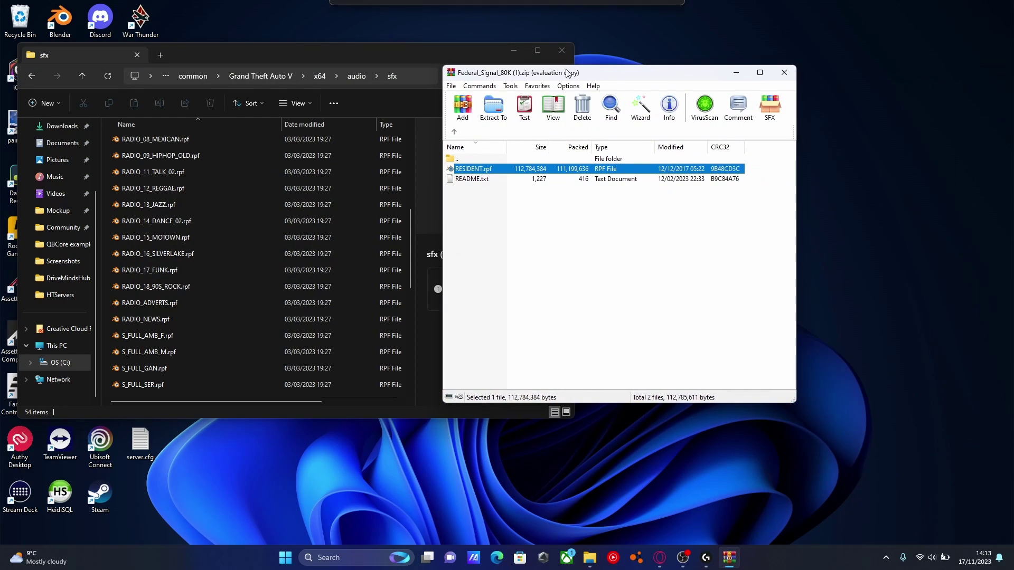
# Close the Federal Signal 80K archive and look through the siren packs offered on fivemsirens.com
pyautogui.click(784, 73)
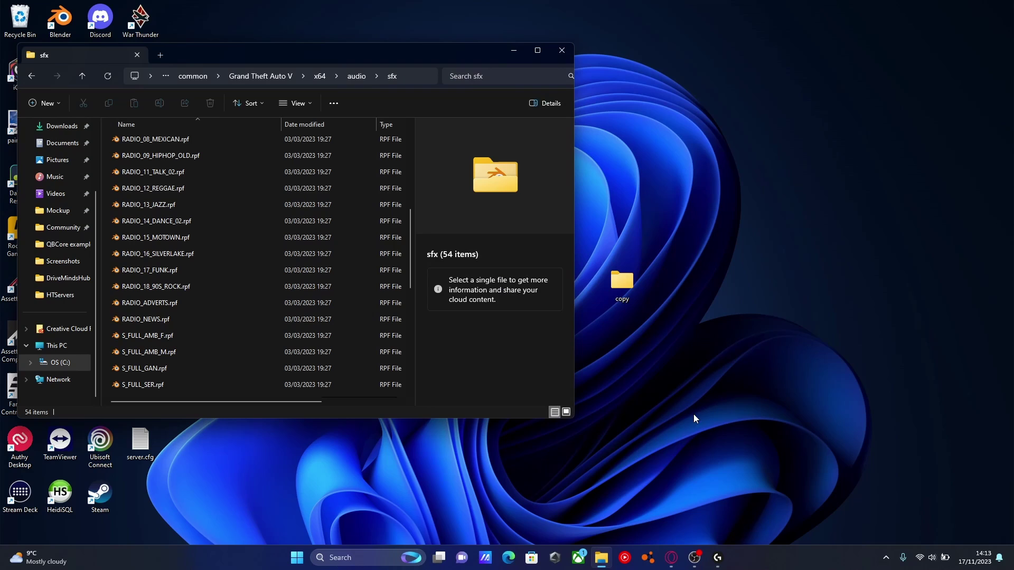
pyautogui.click(673, 558)
pyautogui.scroll(-5, 509, 167)
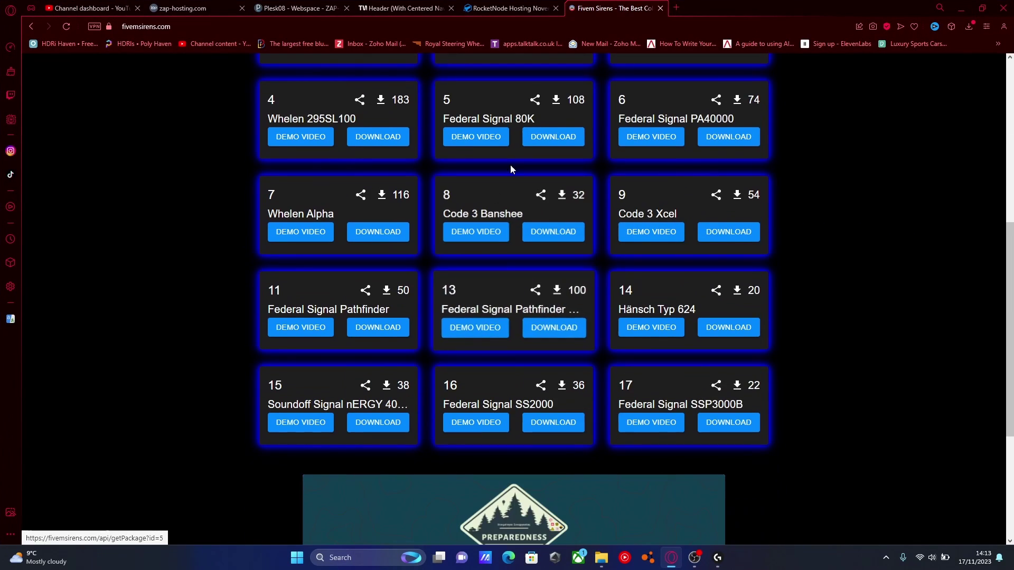
pyautogui.scroll(-4, 545, 268)
pyautogui.scroll(7, 545, 269)
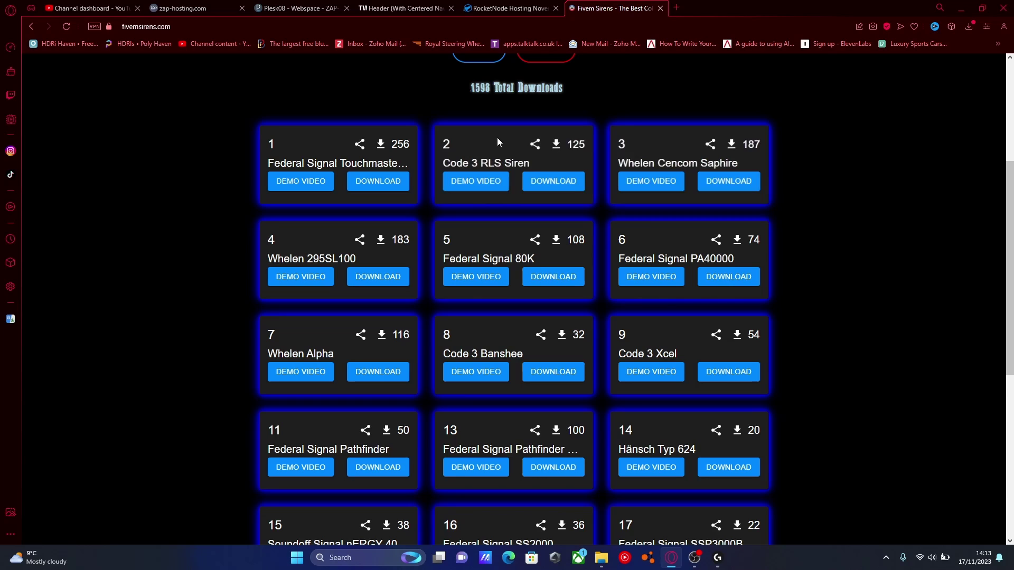
pyautogui.scroll(4, 727, 210)
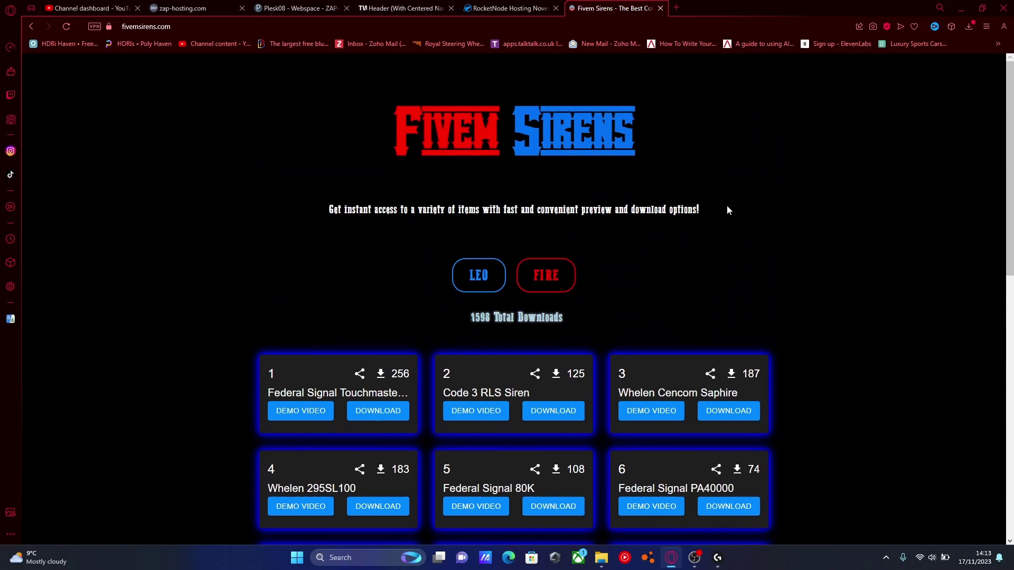
pyautogui.scroll(-3, 727, 209)
pyautogui.scroll(3, 687, 211)
pyautogui.click(961, 8)
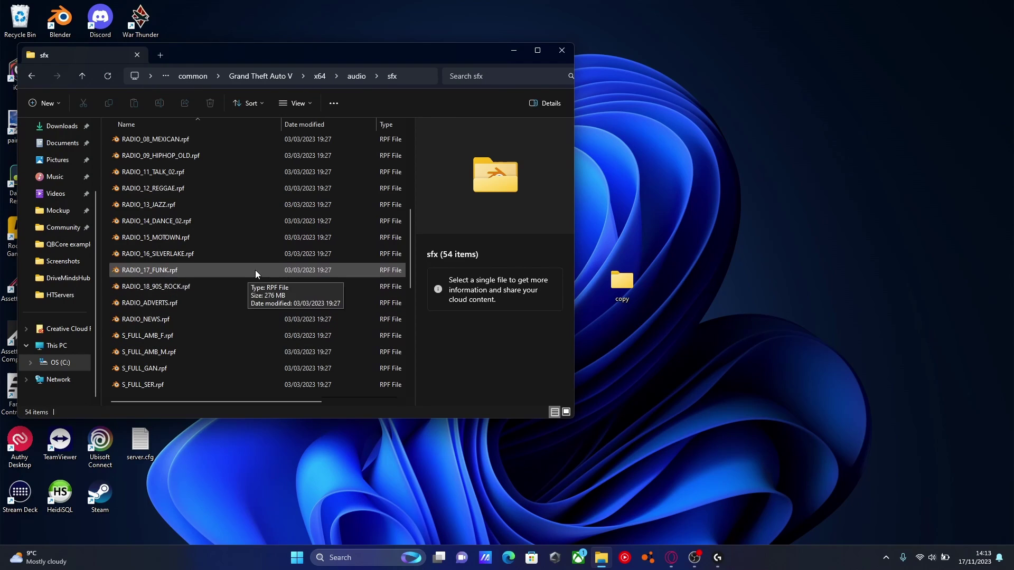
pyautogui.scroll(-4, 337, 246)
pyautogui.scroll(10, 269, 286)
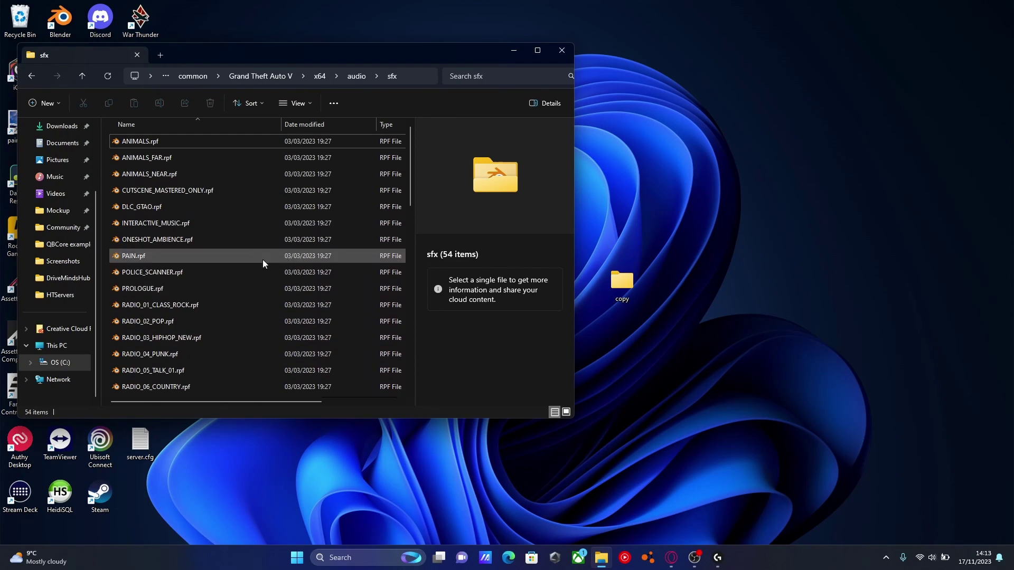
pyautogui.scroll(-8, 264, 248)
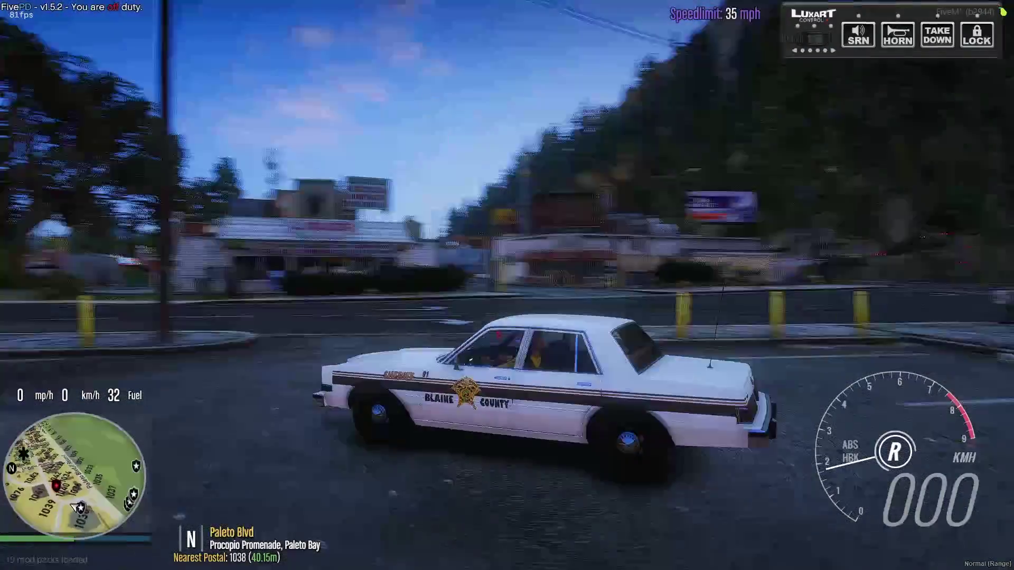
# Switch to FiveM, turn the Blaine County patrol car's emergency lights on and off, and get out of the car
pyautogui.press('q')
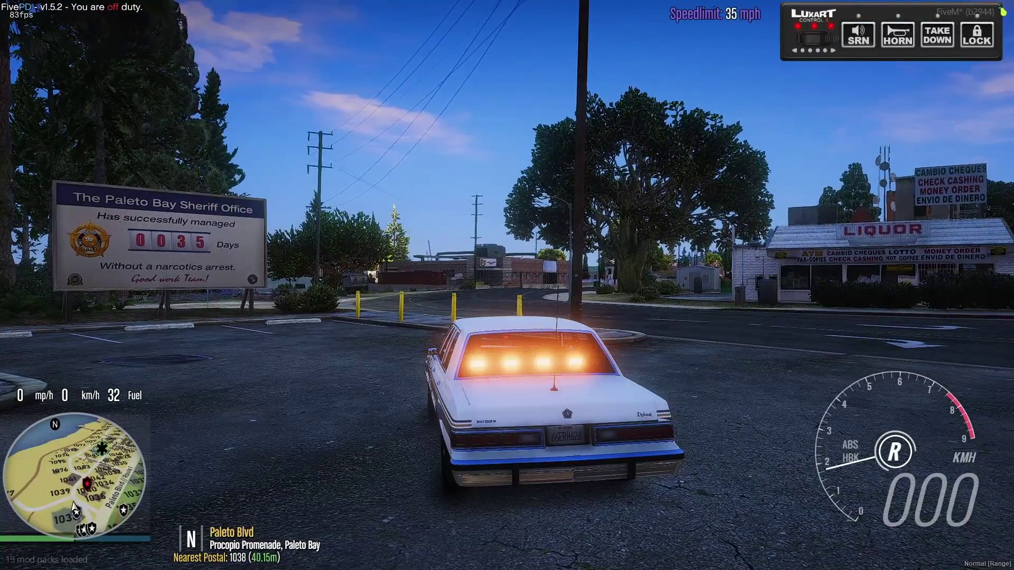
pyautogui.press('q')
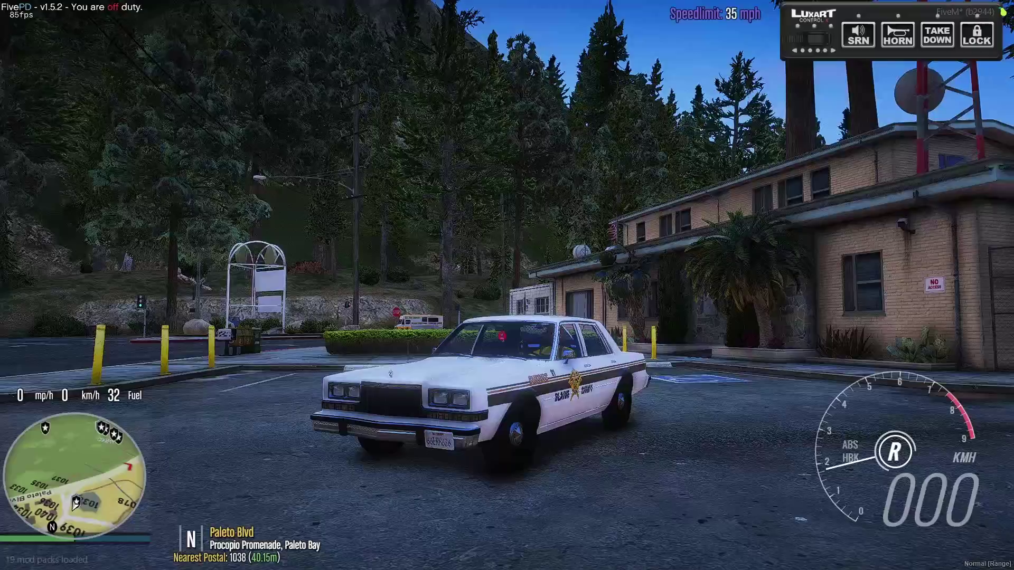
pyautogui.press('f')
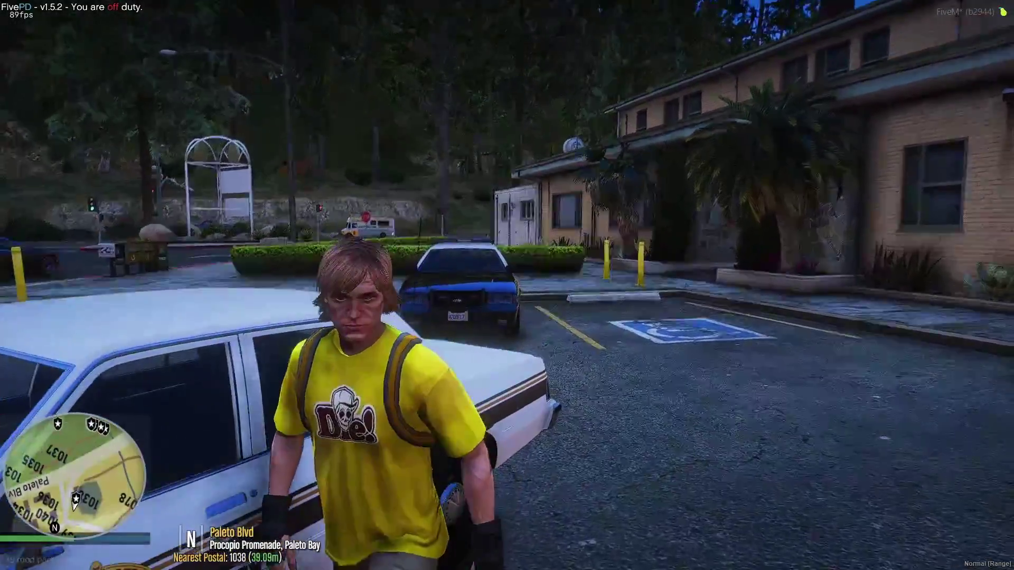
pyautogui.press('s')
pyautogui.press('a')
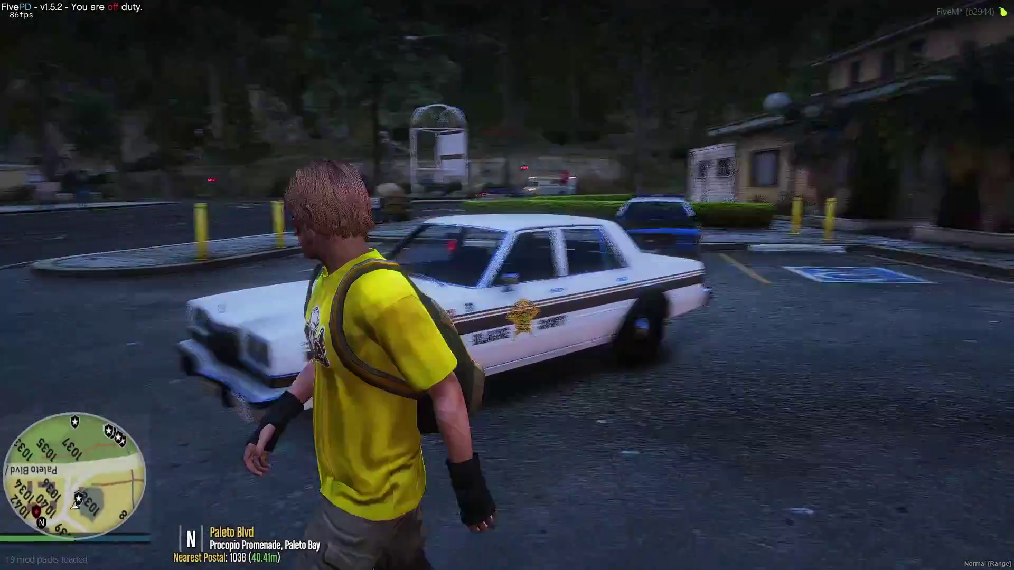
pyautogui.press('w')
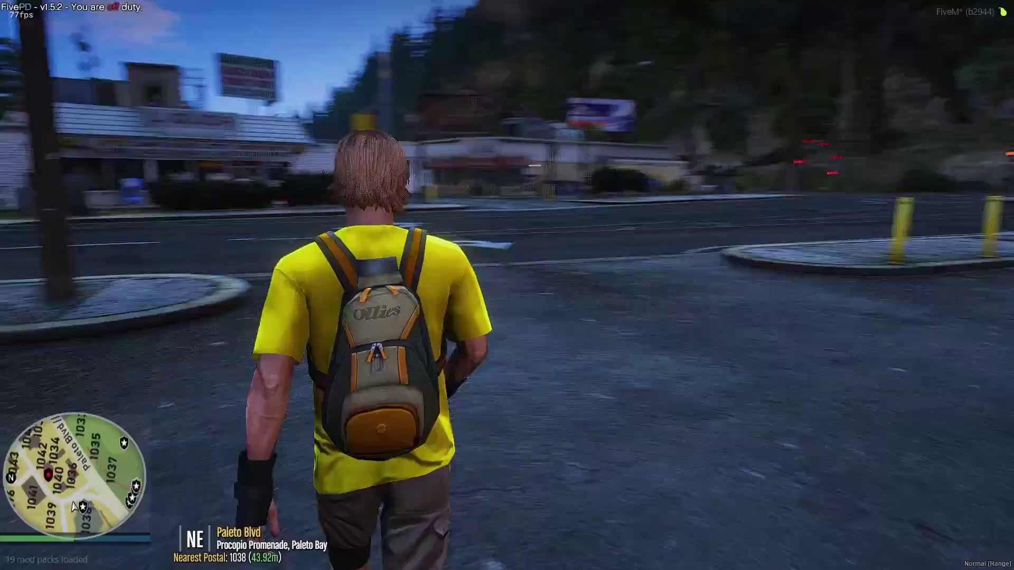
pyautogui.press('w')
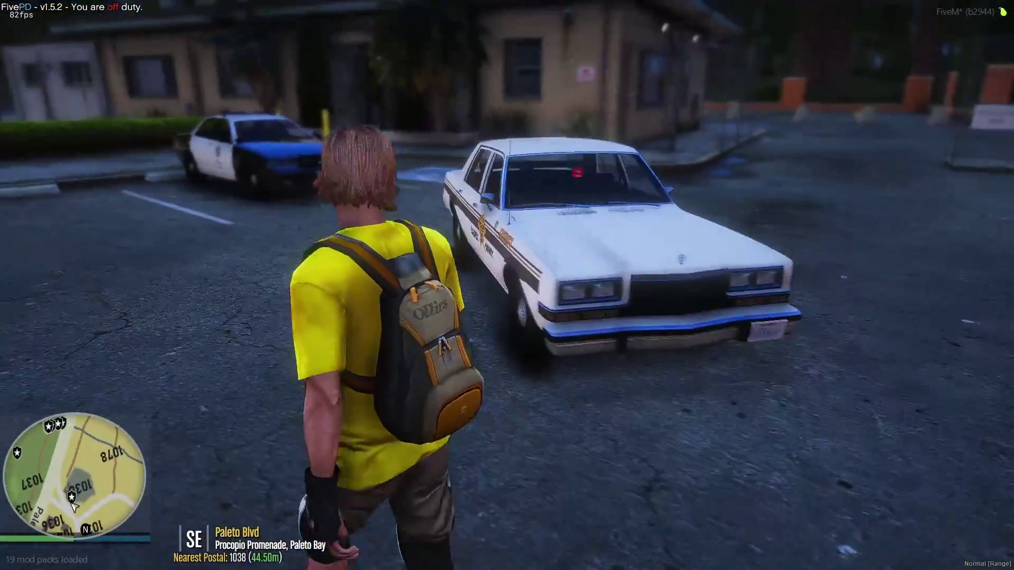
pyautogui.press('w')
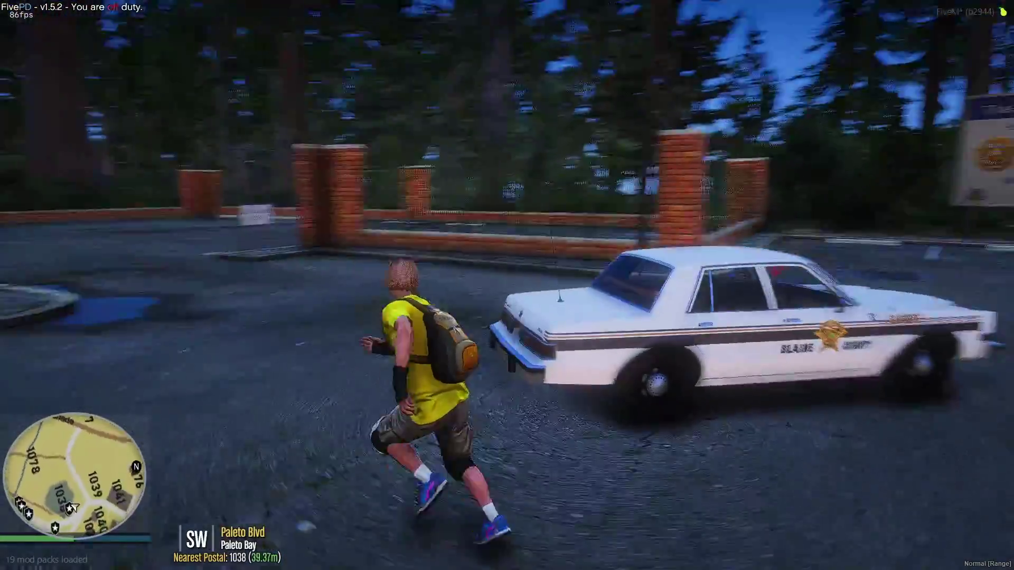
pyautogui.press('w')
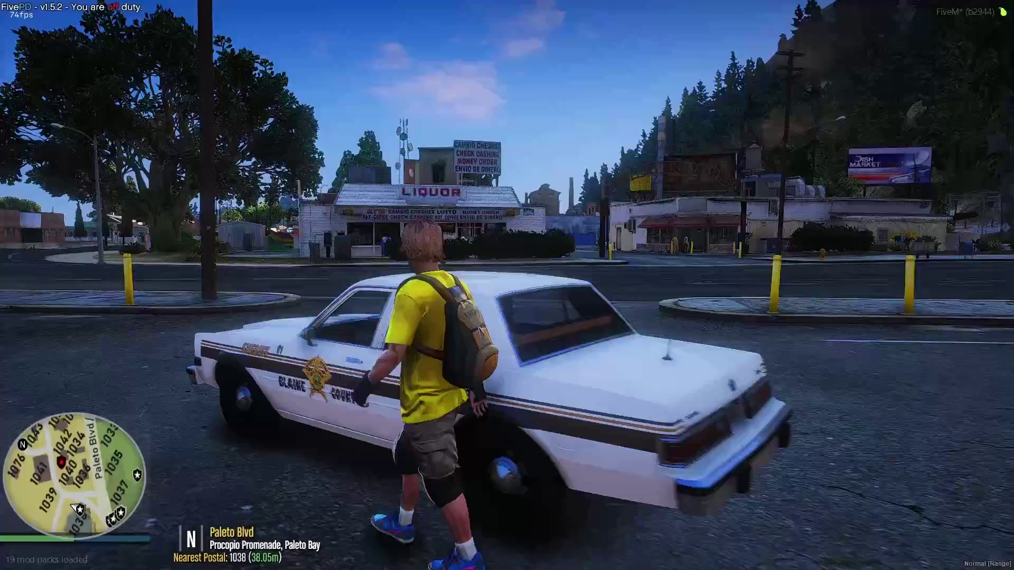
pyautogui.press('w')
pyautogui.press('a')
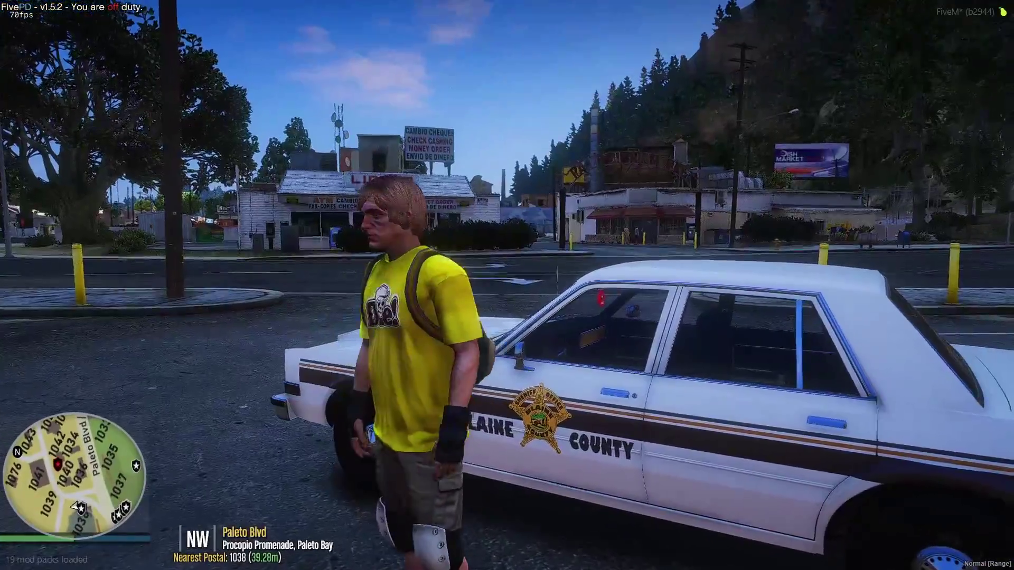
pyautogui.press('w')
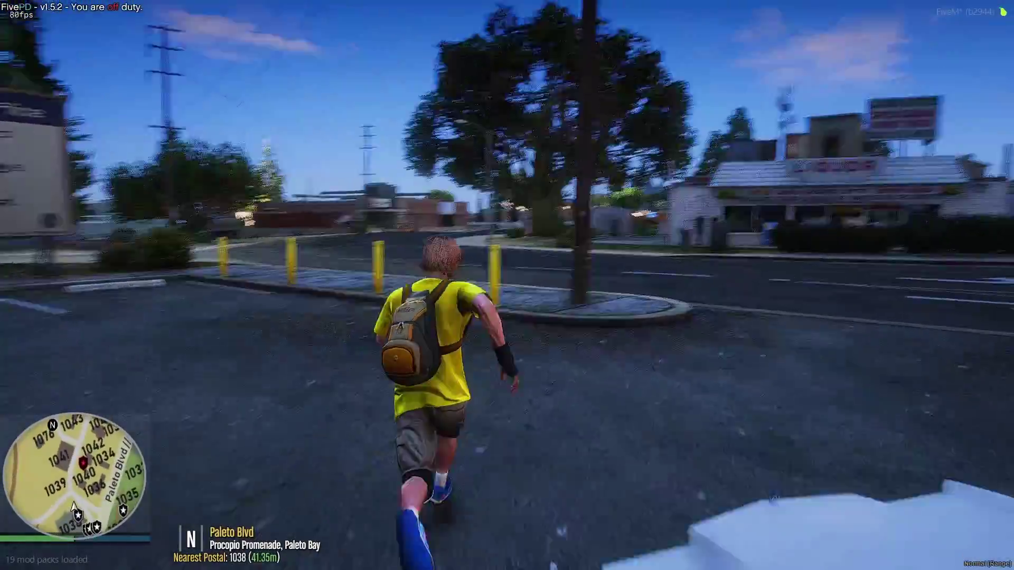
pyautogui.press('w')
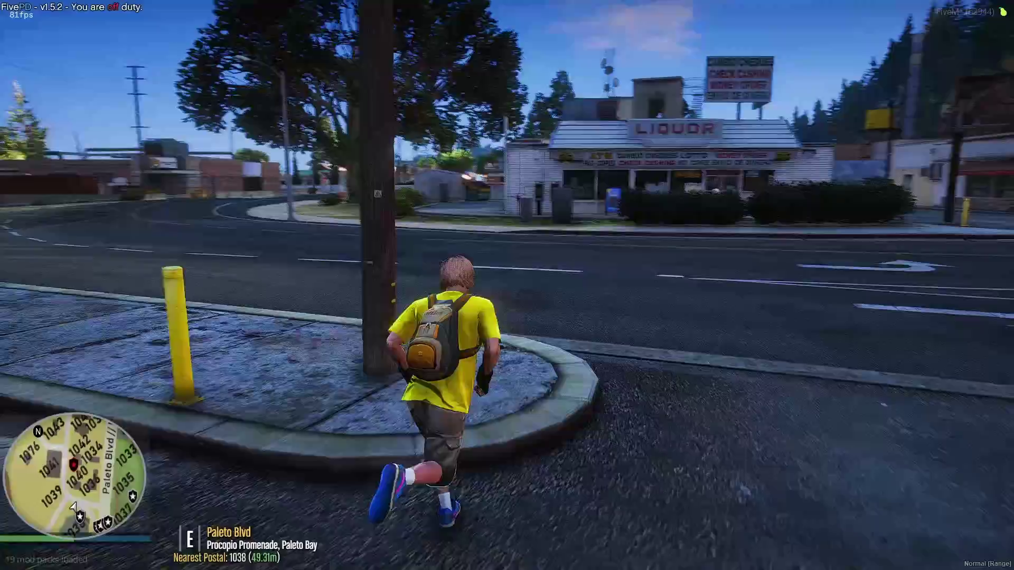
pyautogui.press('w')
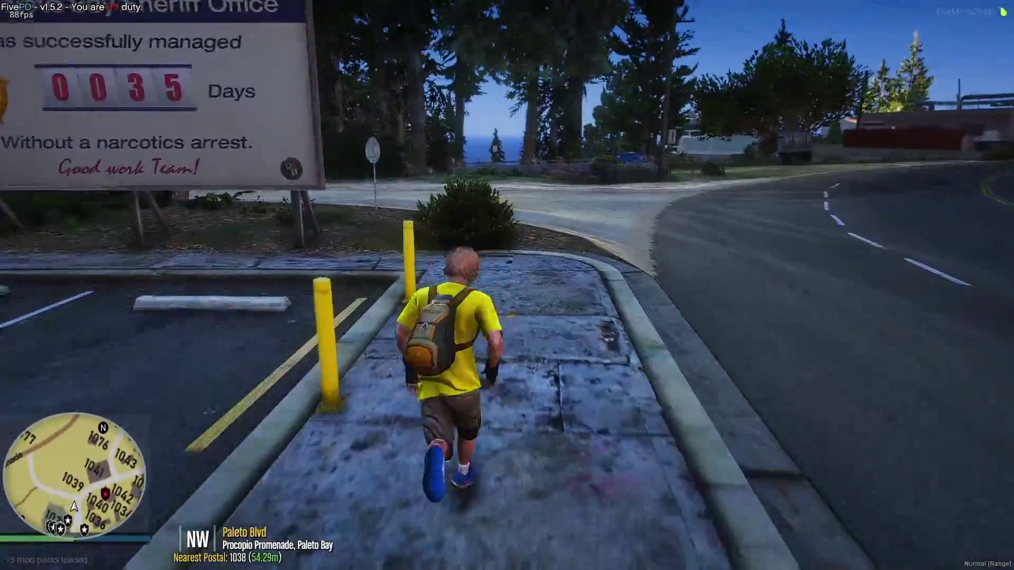
pyautogui.hotkey('shift', 'w')
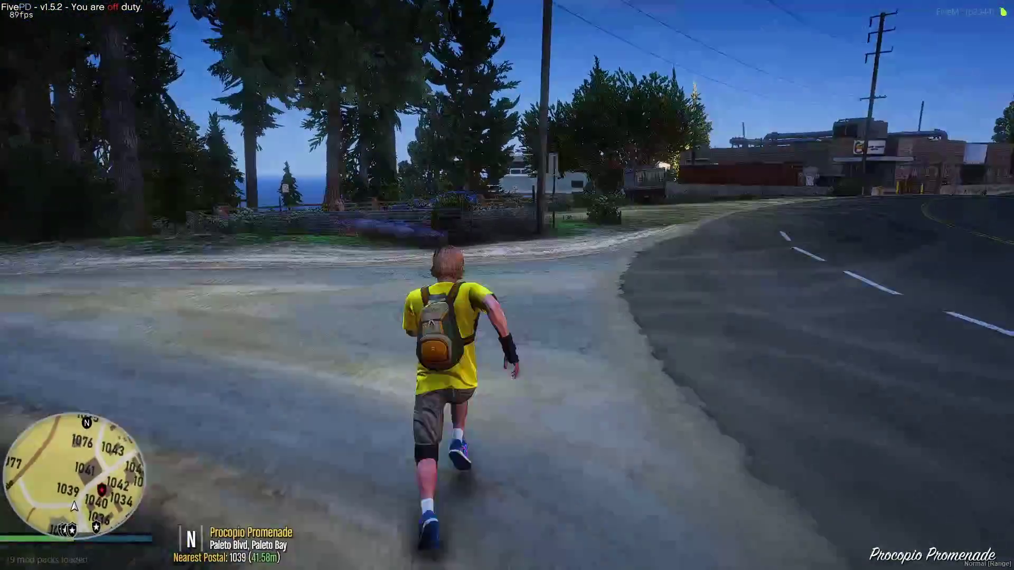
pyautogui.hotkey('shift', 'w')
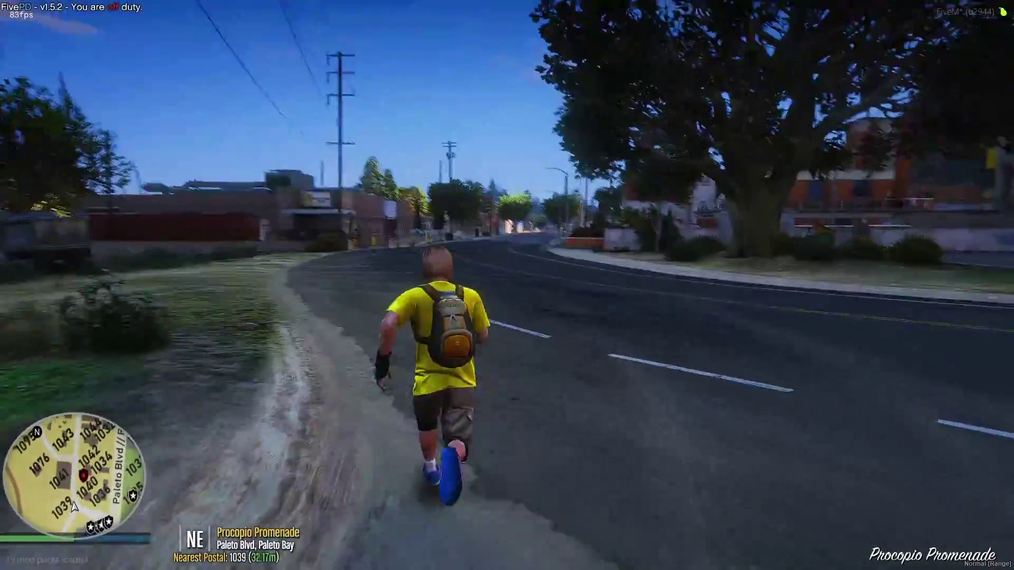